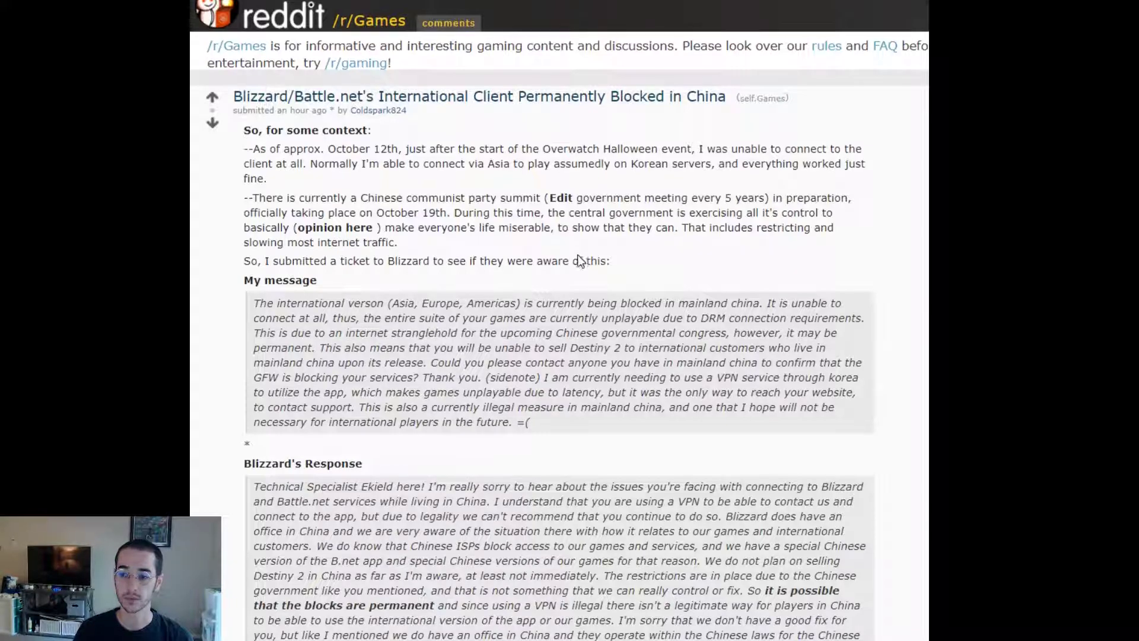
# Read through the article, highlighting the quoted message and the Blizzard's Response paragraph.
pyautogui.scroll(-1, 579, 256)
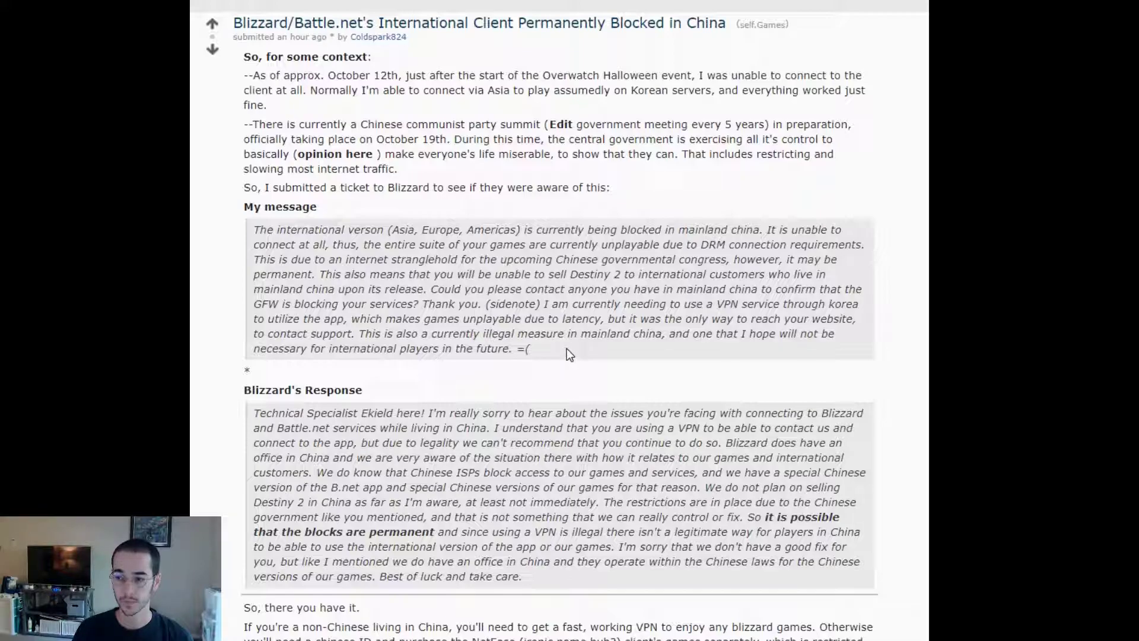
pyautogui.moveTo(523, 318); pyautogui.dragTo(391, 333)
pyautogui.click(604, 350)
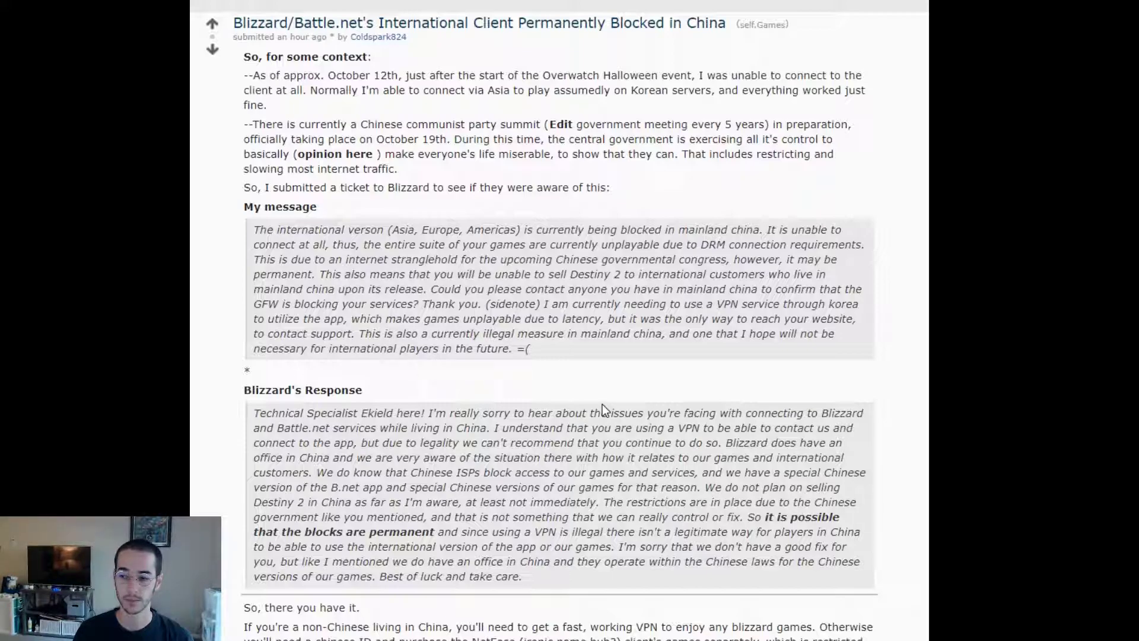
pyautogui.scroll(-1, 506, 287)
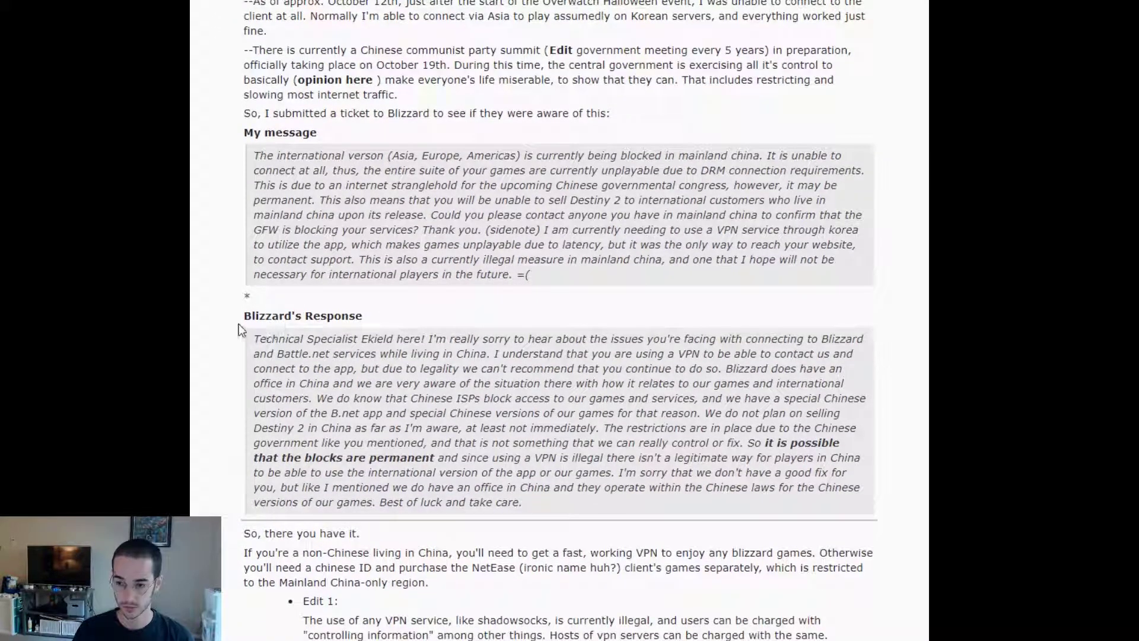
pyautogui.moveTo(259, 338); pyautogui.dragTo(582, 503)
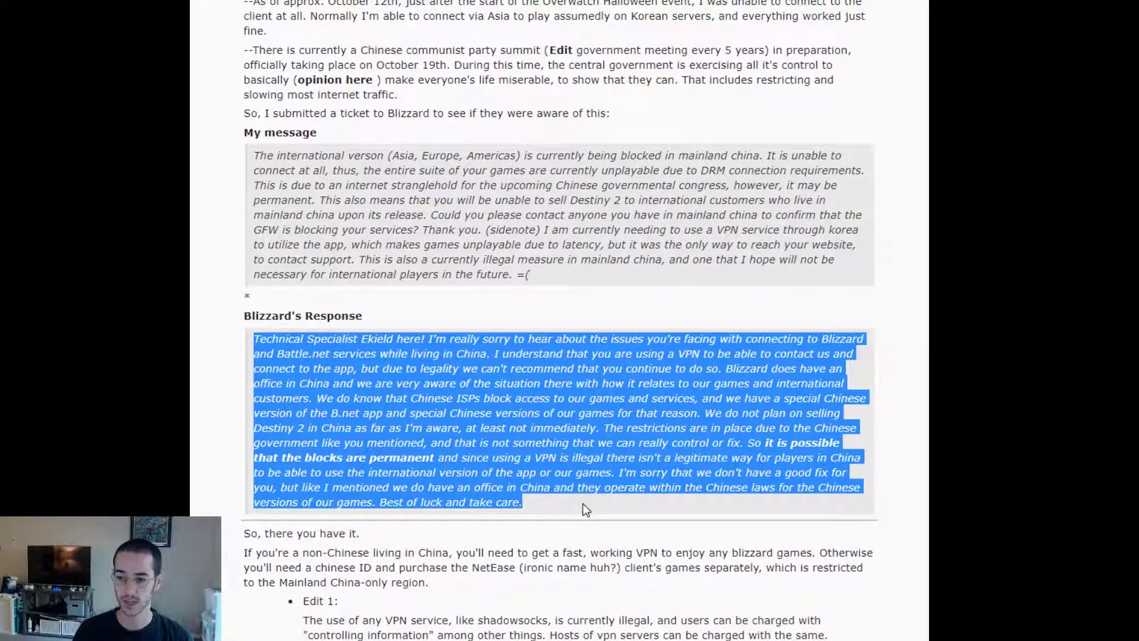
pyautogui.click(582, 503)
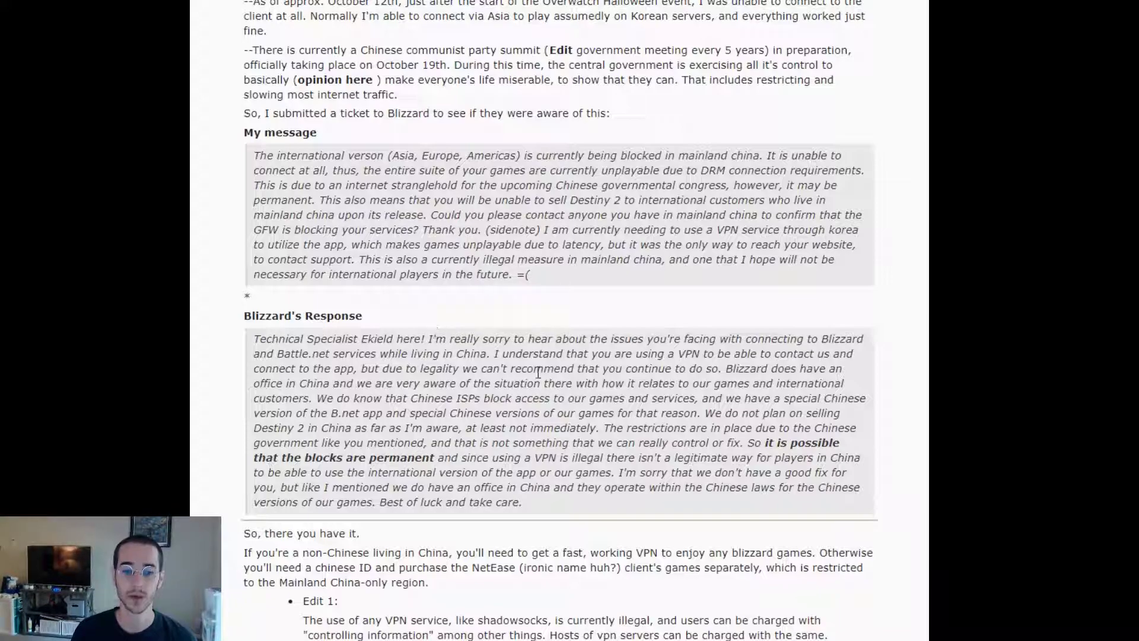
pyautogui.scroll(-2, 877, 448)
pyautogui.scroll(-4, 559, 321)
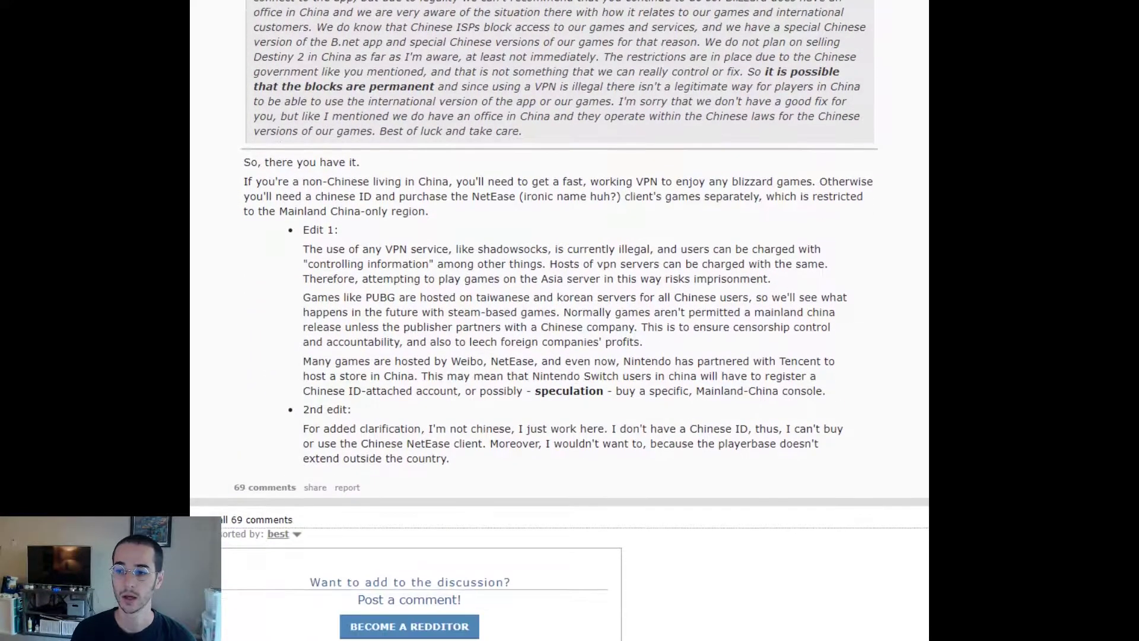
pyautogui.scroll(3, 560, 320)
pyautogui.scroll(-1, 560, 320)
pyautogui.scroll(-1, 560, 321)
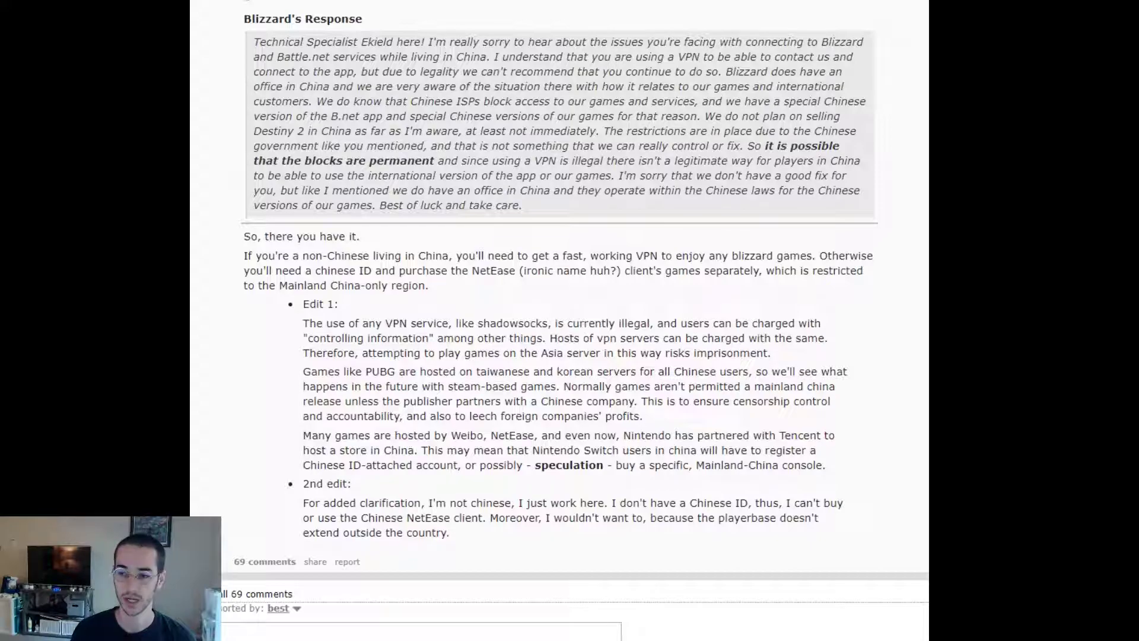
pyautogui.scroll(2, 560, 321)
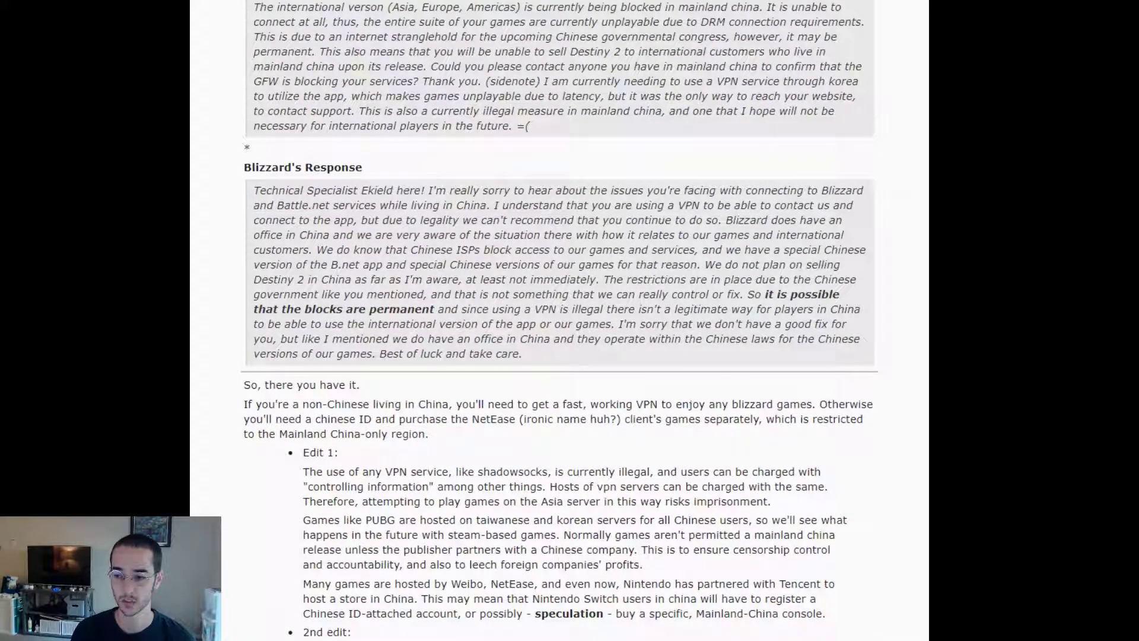
pyautogui.scroll(-2, 560, 321)
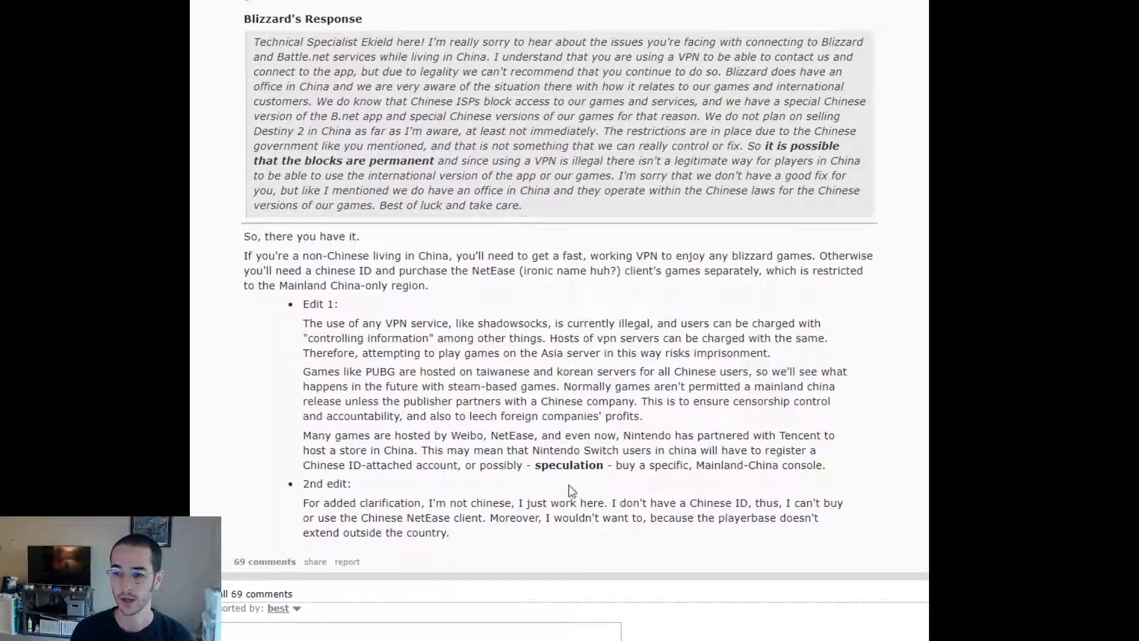
# Highlight the Edit 1 paragraphs, the Weibo passage and the 2nd edit paragraph.
pyautogui.moveTo(311, 323); pyautogui.dragTo(561, 485)
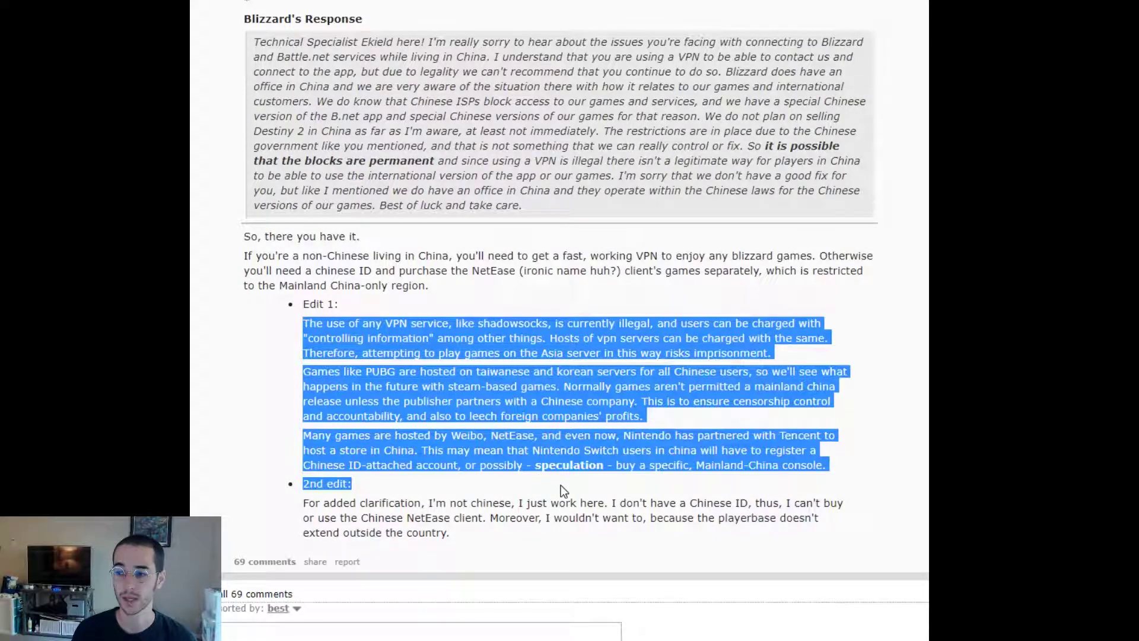
pyautogui.click(578, 493)
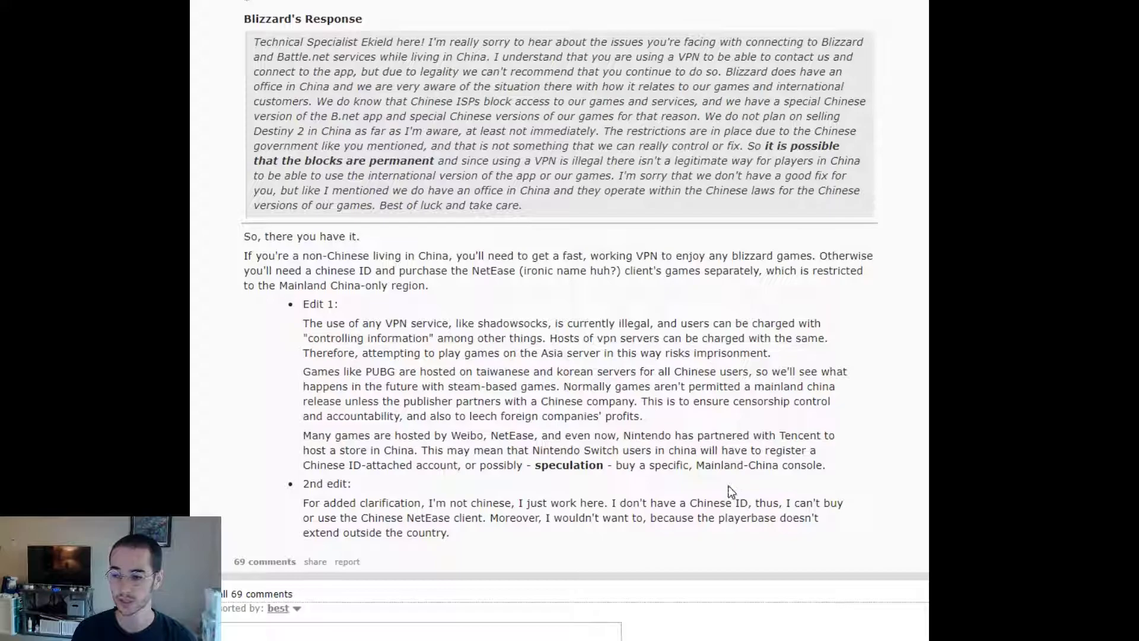
pyautogui.moveTo(727, 485); pyautogui.dragTo(477, 436)
pyautogui.click(531, 353)
pyautogui.moveTo(627, 450); pyautogui.dragTo(633, 450)
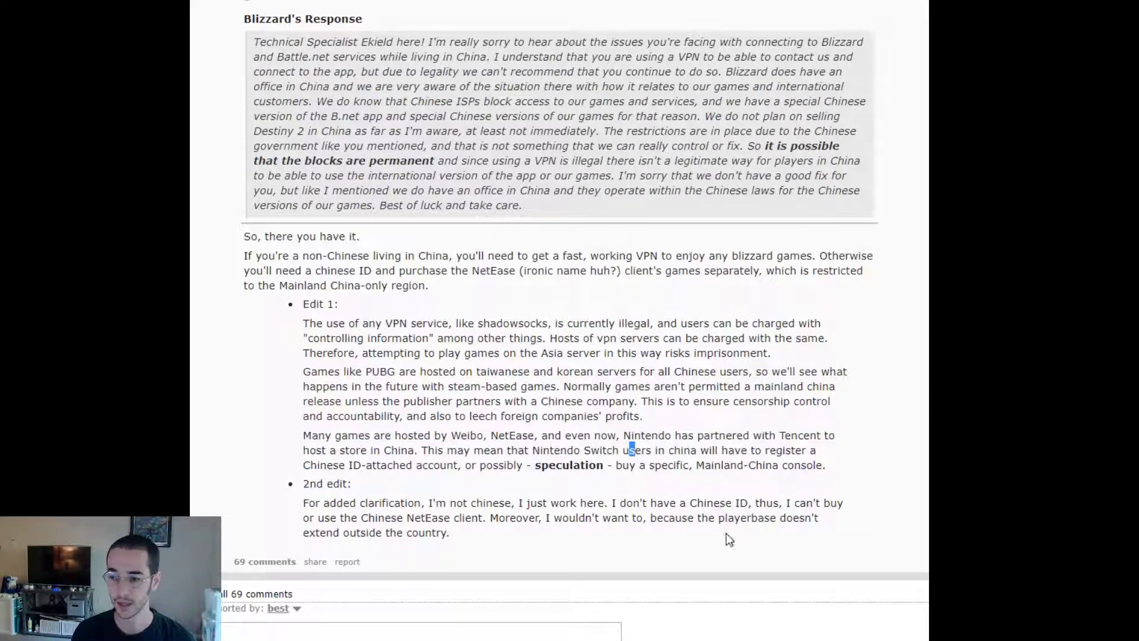
pyautogui.click(654, 528)
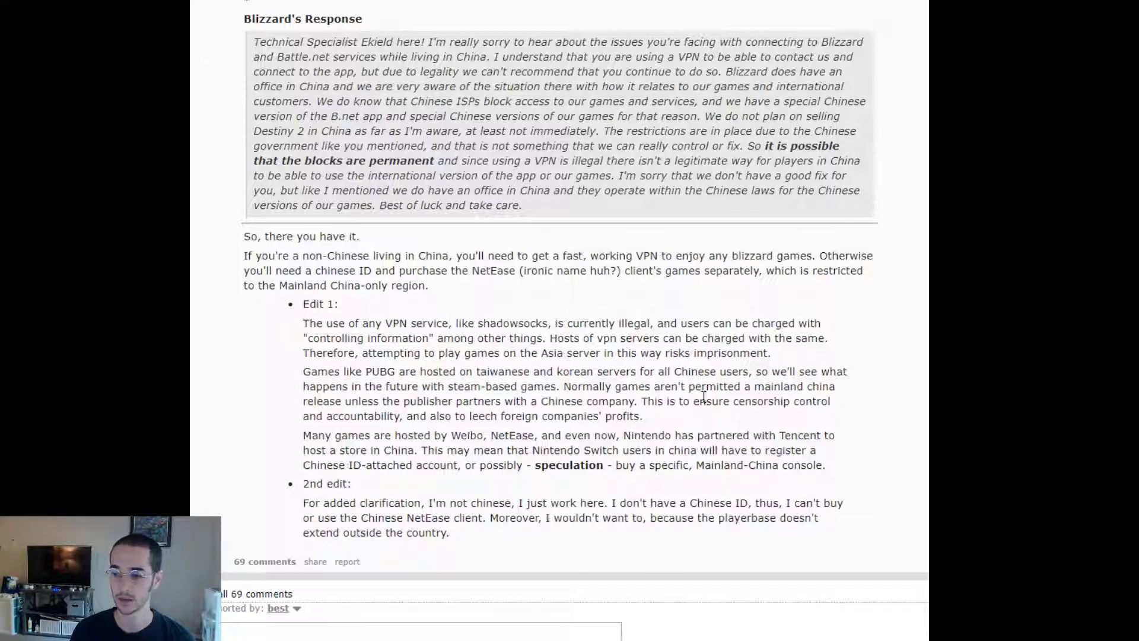
pyautogui.moveTo(464, 535); pyautogui.dragTo(332, 484)
pyautogui.click(332, 483)
# Choose United States – Los Angeles (Asia Optimized) from TorGuard's server list.
pyautogui.scroll(1, 679, 343)
pyautogui.scroll(-1, 680, 343)
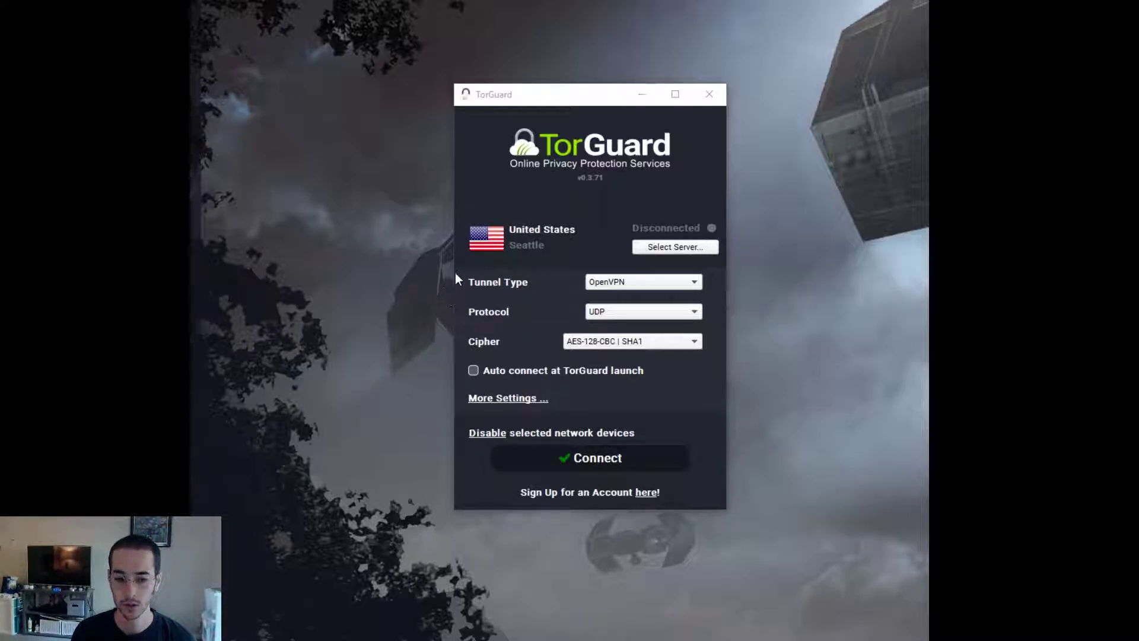
pyautogui.click(646, 244)
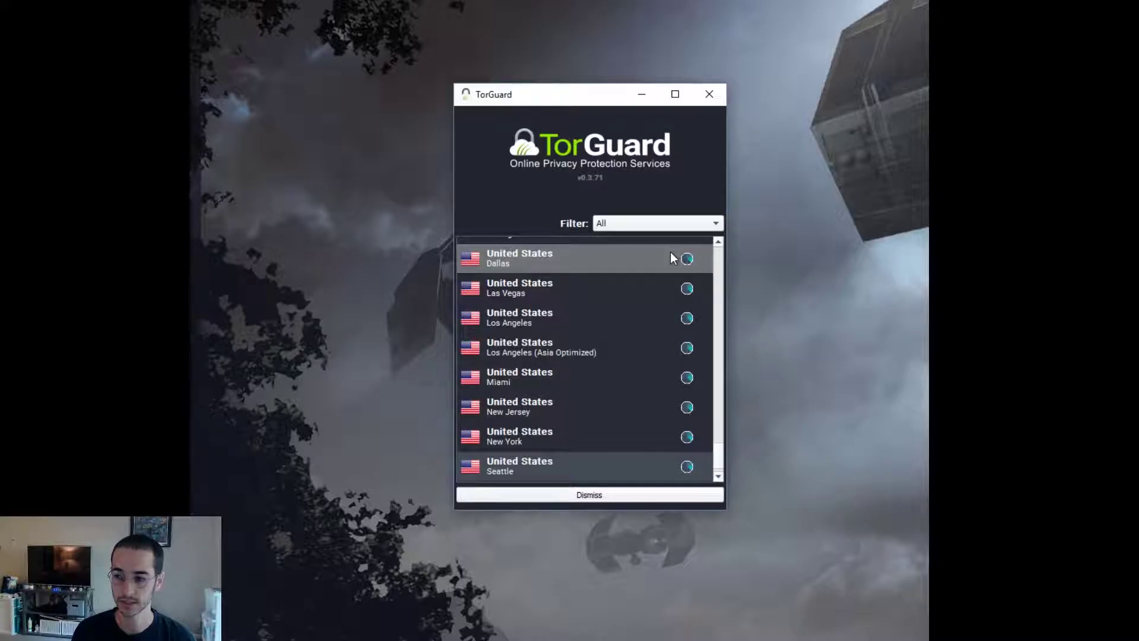
pyautogui.click(591, 352)
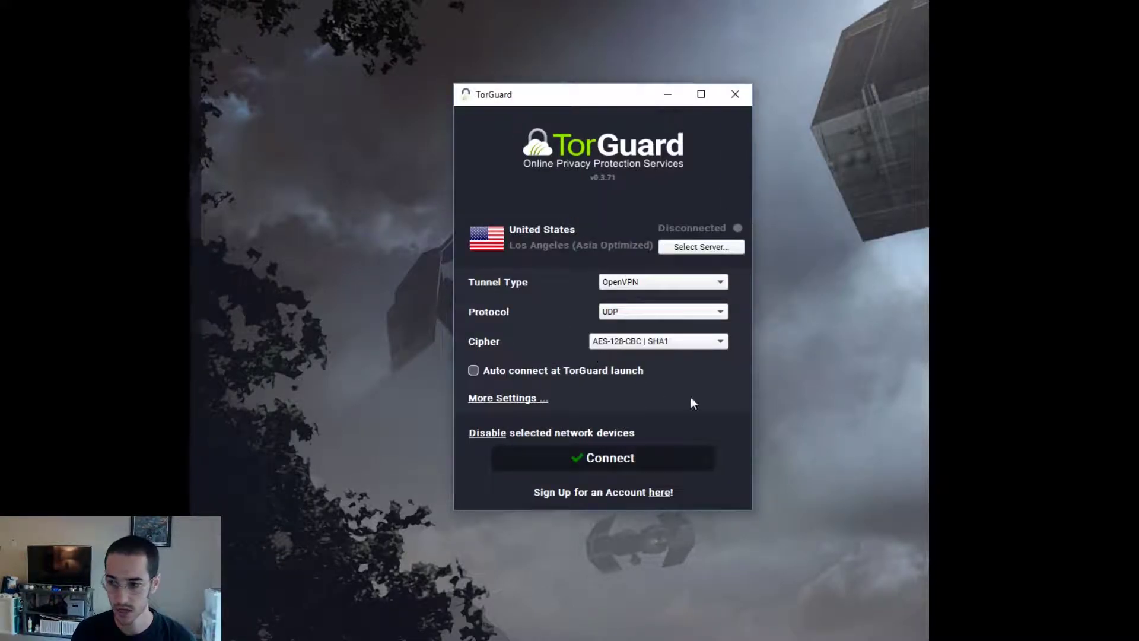
pyautogui.click(676, 283)
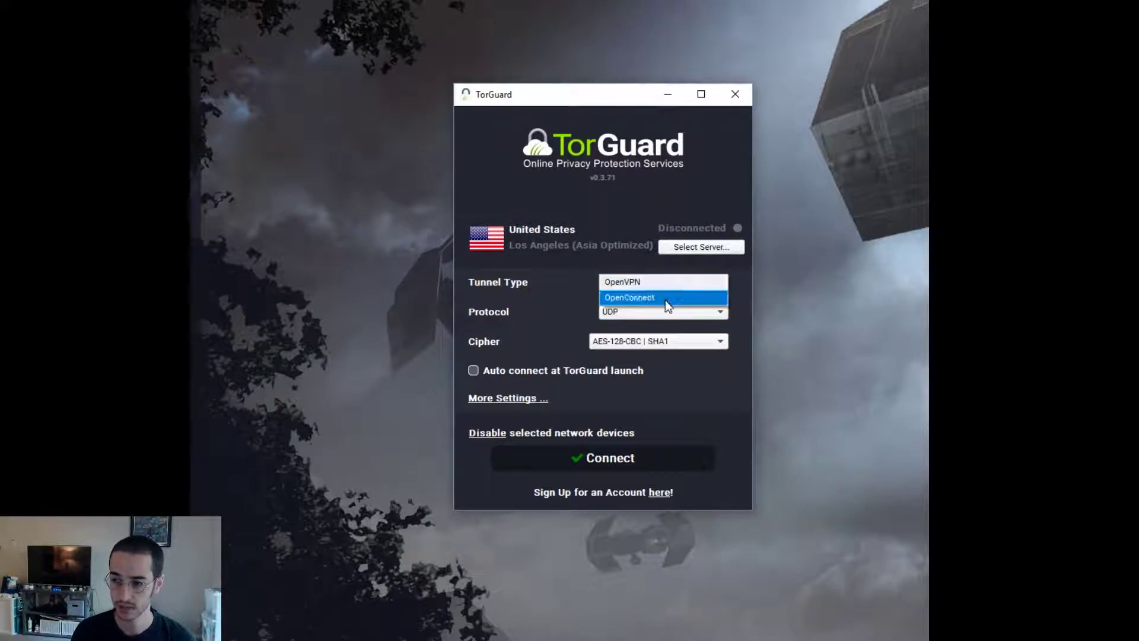
pyautogui.click(664, 301)
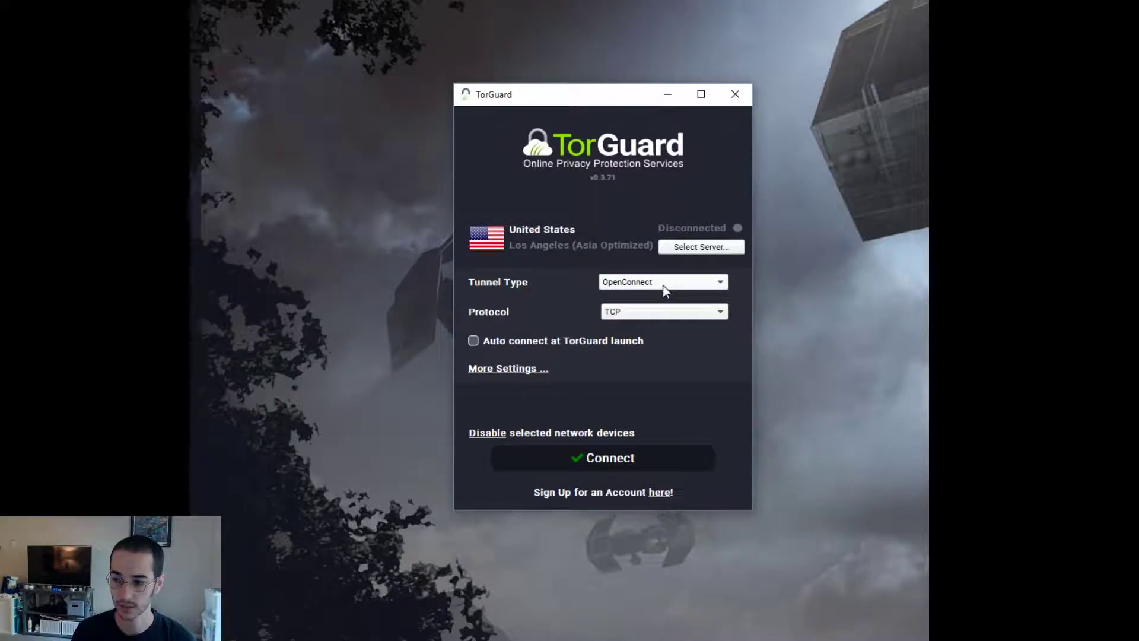
pyautogui.click(646, 311)
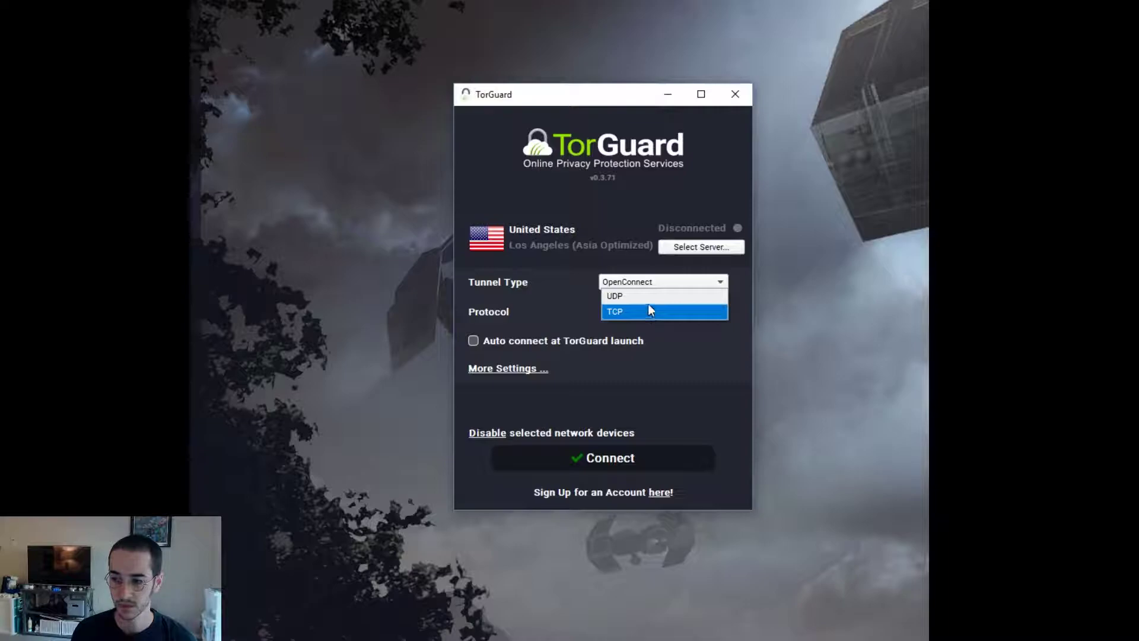
pyautogui.click(651, 296)
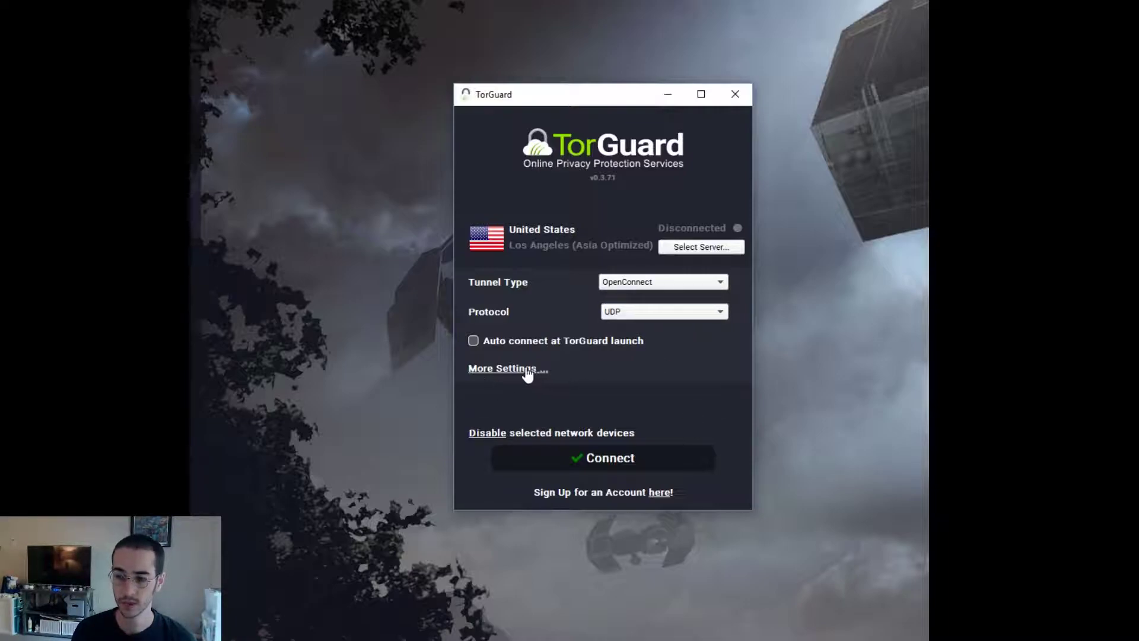
pyautogui.click(650, 286)
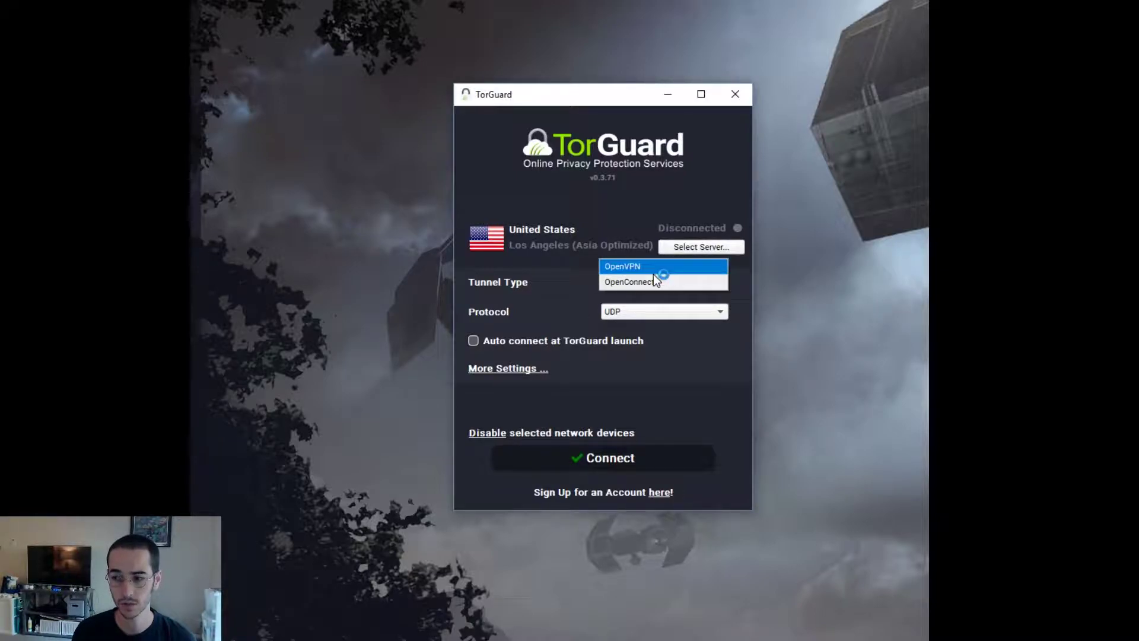
pyautogui.click(653, 268)
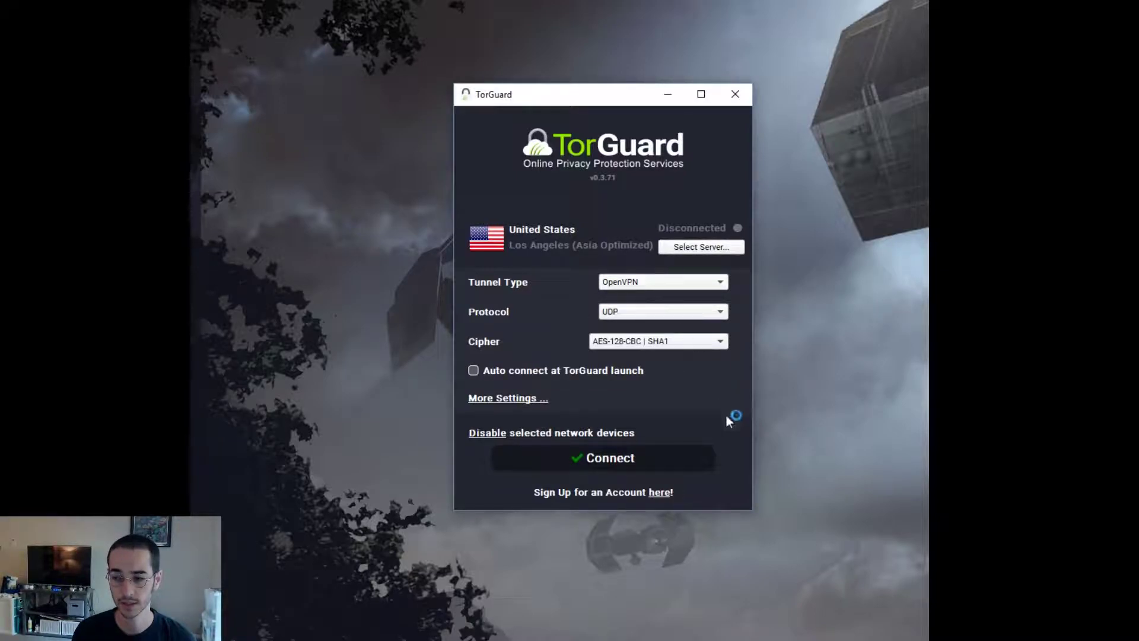
pyautogui.click(642, 343)
pyautogui.click(642, 347)
pyautogui.click(663, 279)
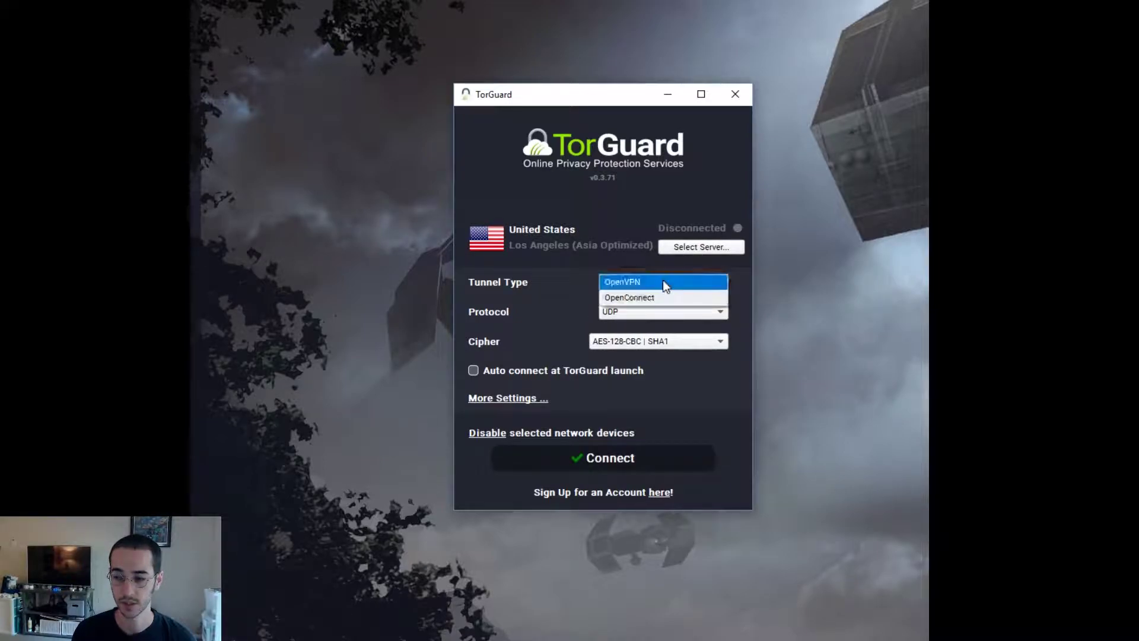
pyautogui.click(664, 279)
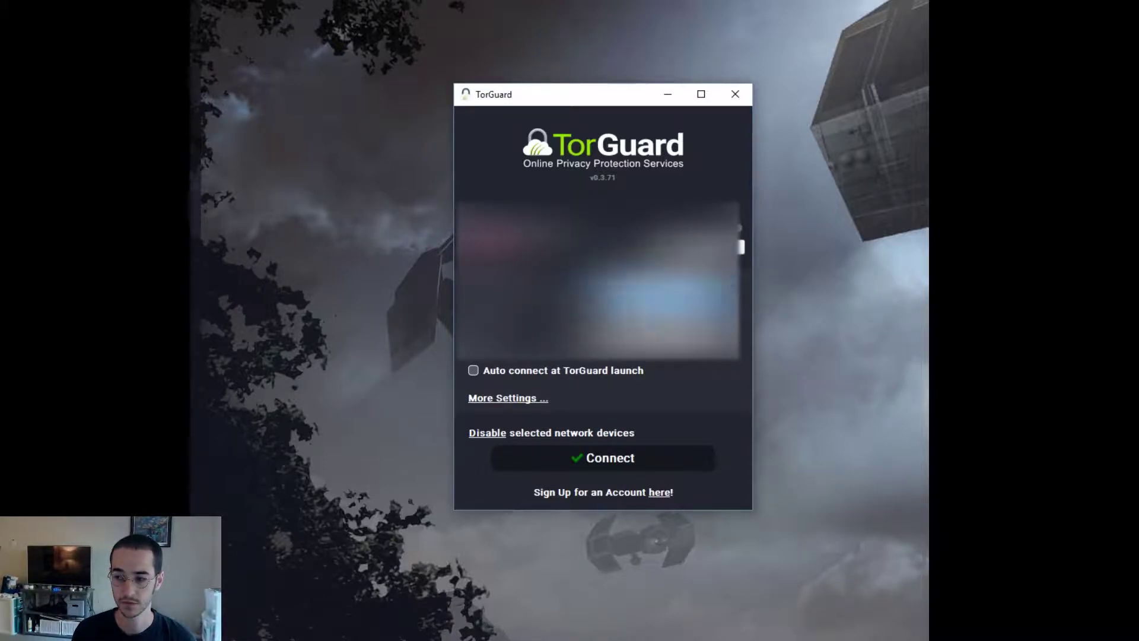
# Set the tunnel type to OpenConnect and save Stealth Proxy as the proxy option.
pyautogui.click(659, 296)
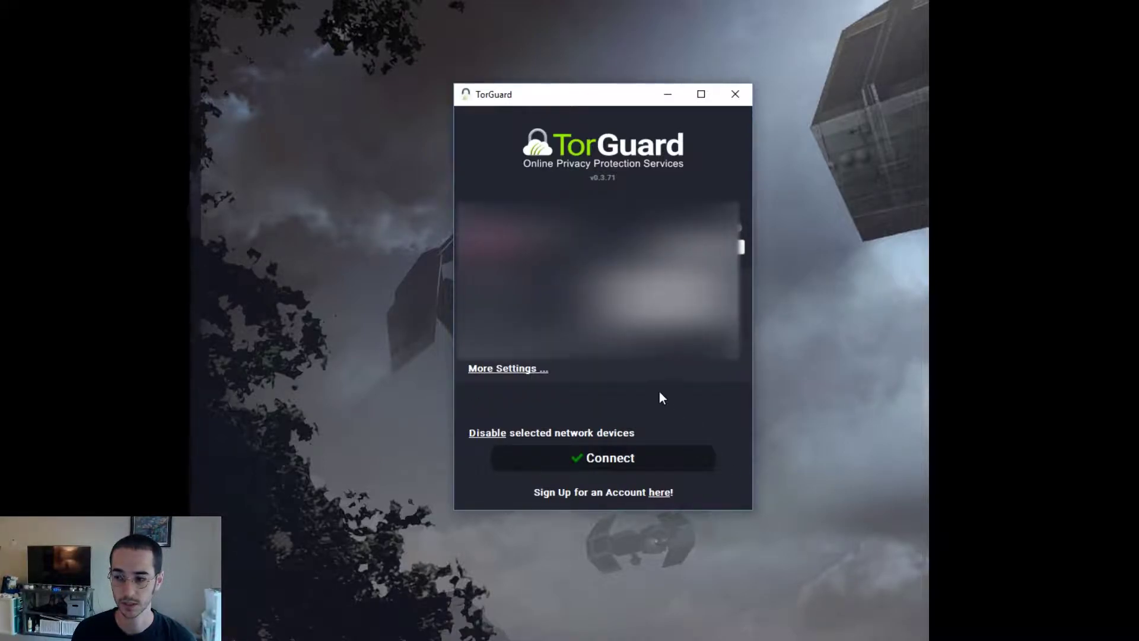
pyautogui.click(508, 369)
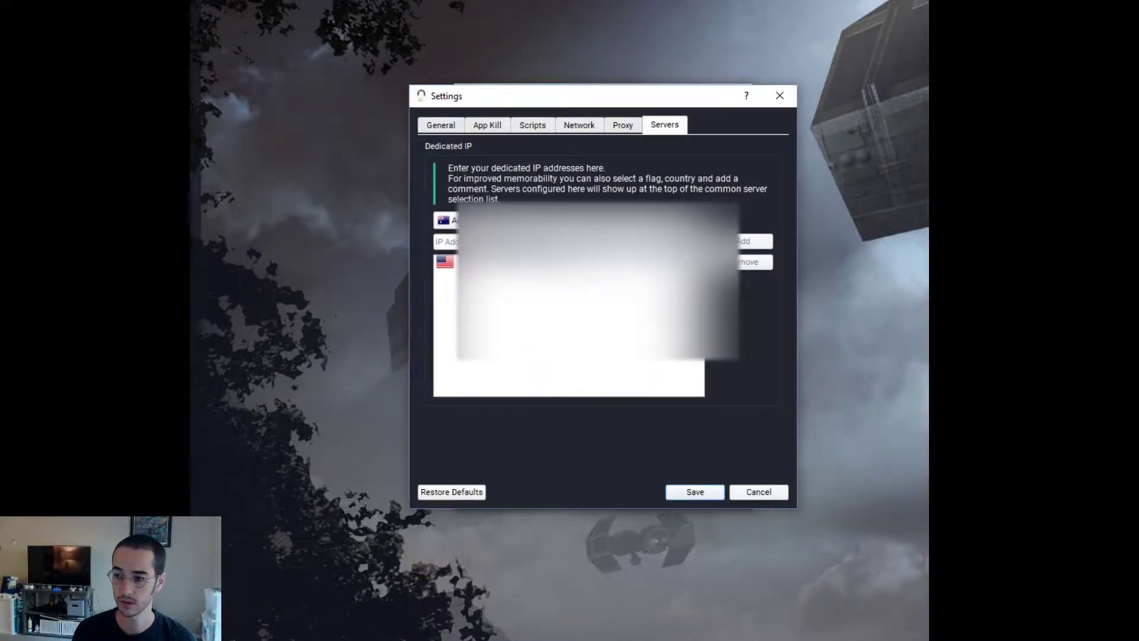
pyautogui.click(623, 126)
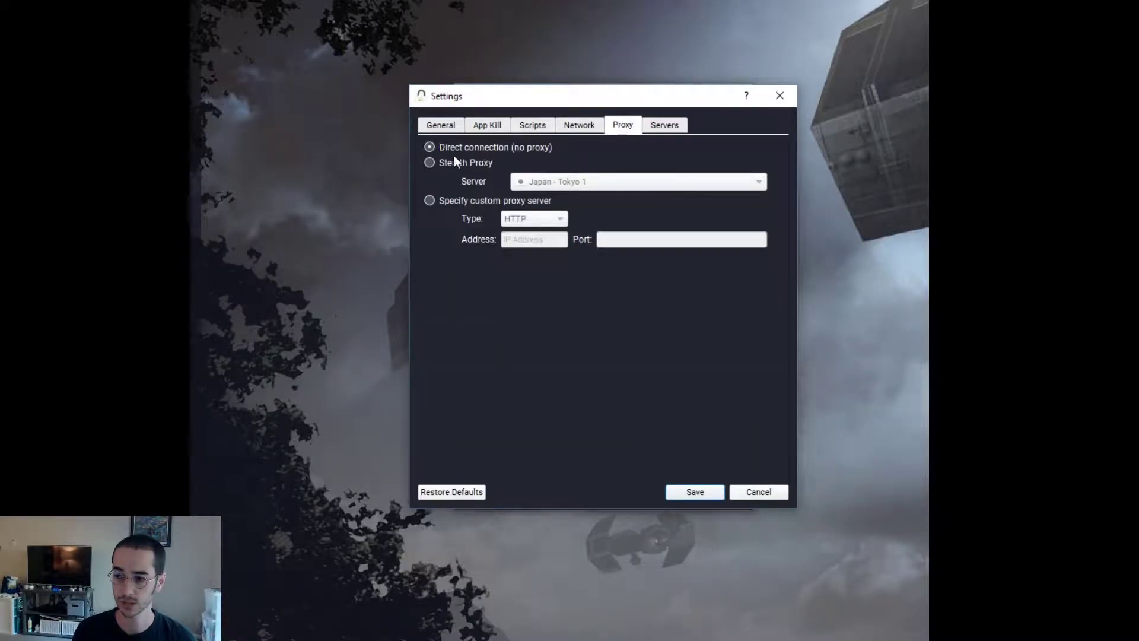
pyautogui.click(429, 164)
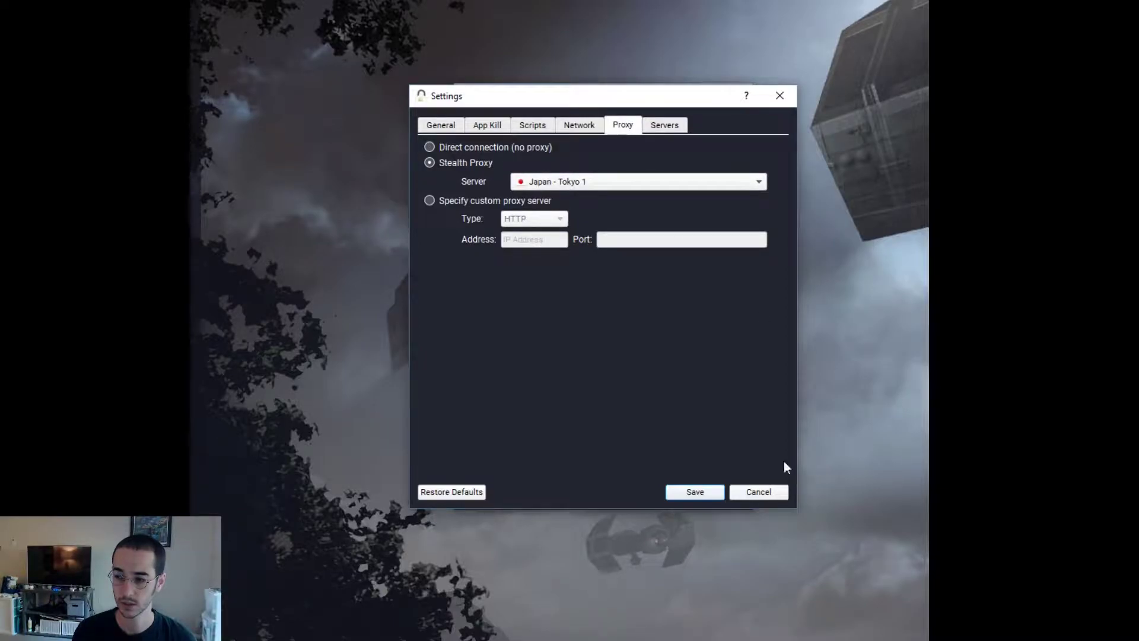
pyautogui.click(695, 492)
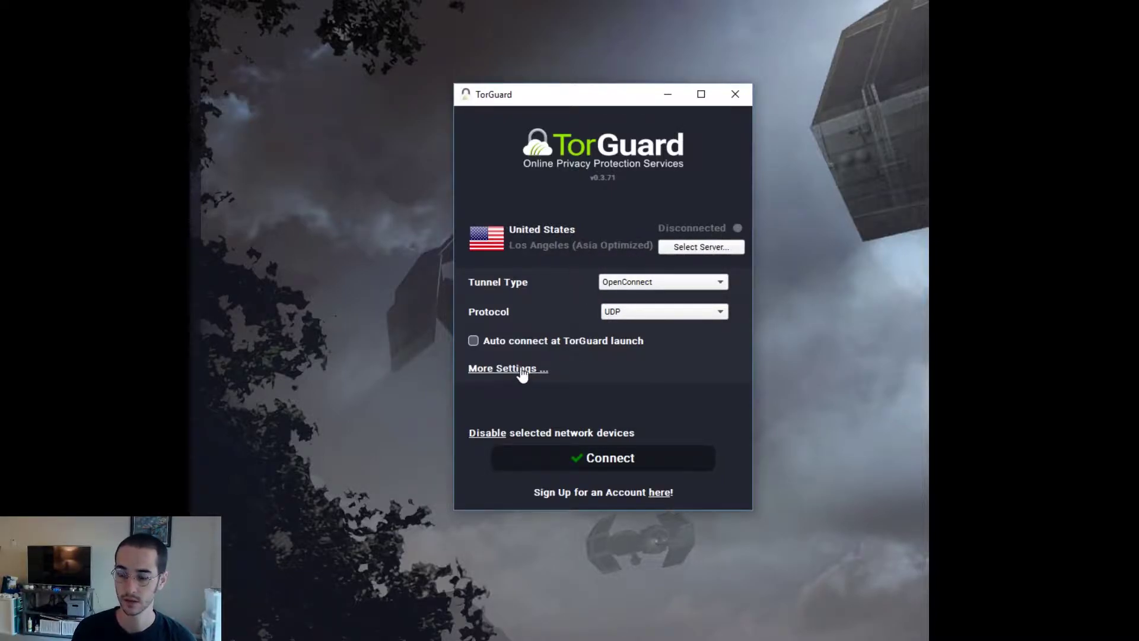
# Recheck the proxy in More Settings, close it unchanged, and start the VPN connection.
pyautogui.click(523, 369)
pyautogui.click(792, 96)
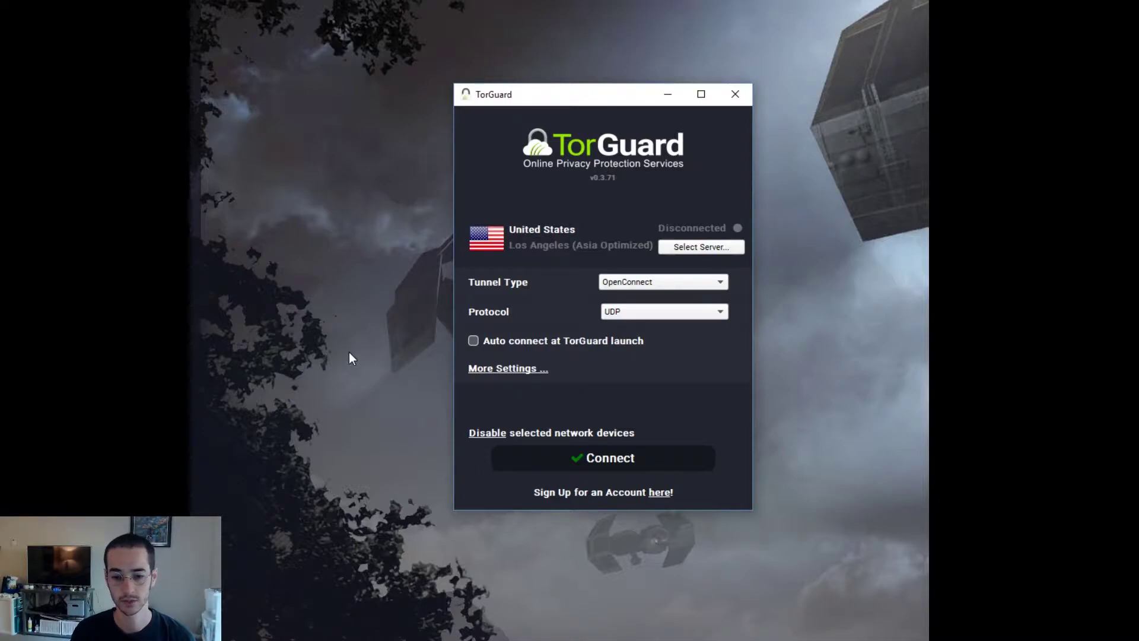
pyautogui.click(627, 454)
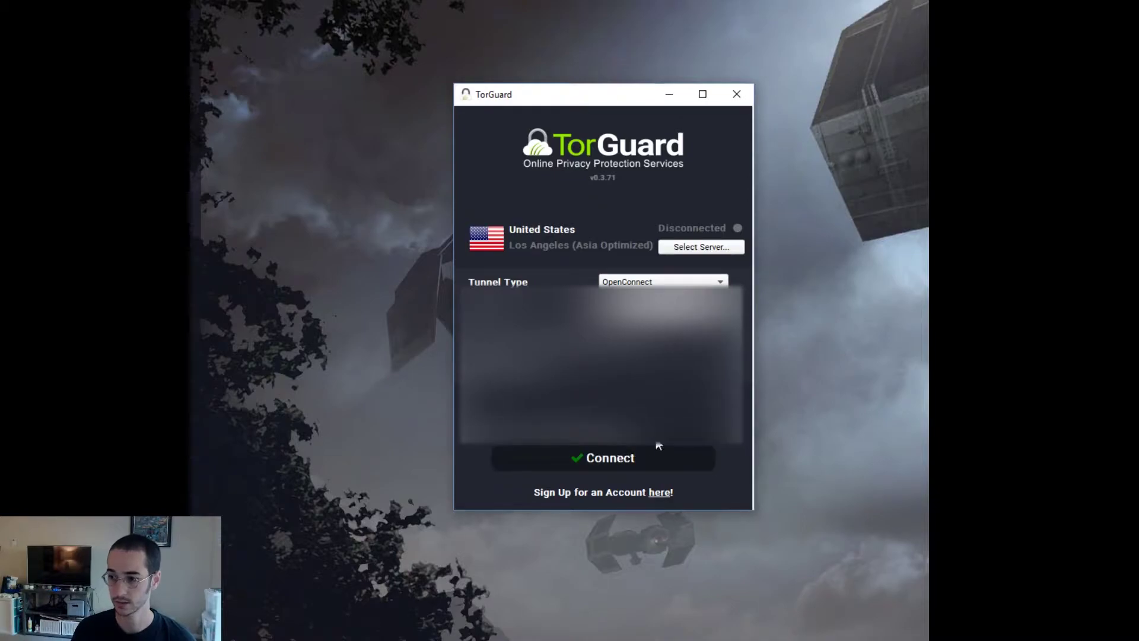